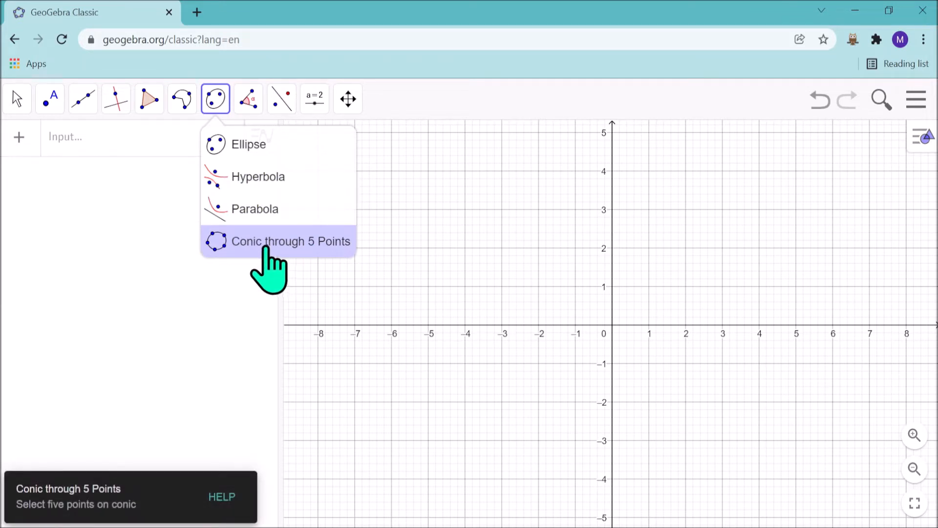
- Draw an ellipse with foci at (-3, 0) and (3, 0) passing through a point at about (4.92, 1.58)
click(252, 147)
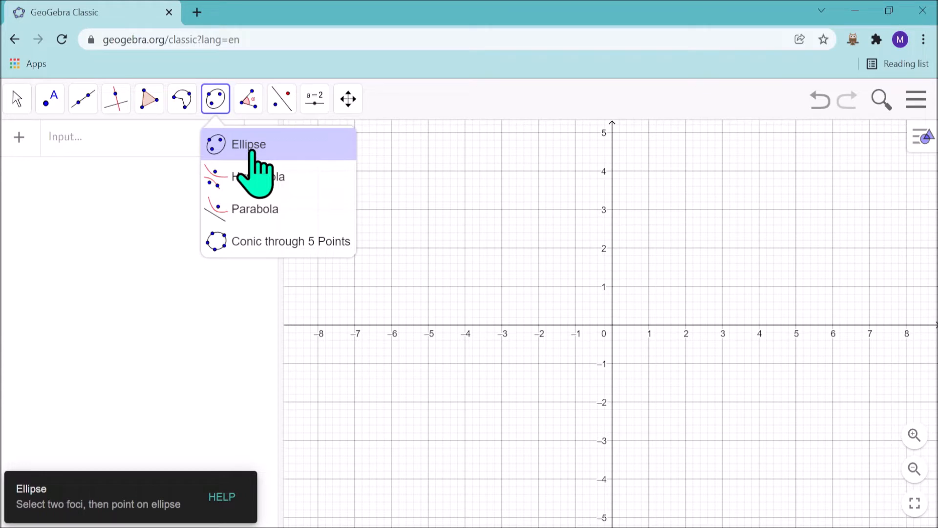
click(251, 151)
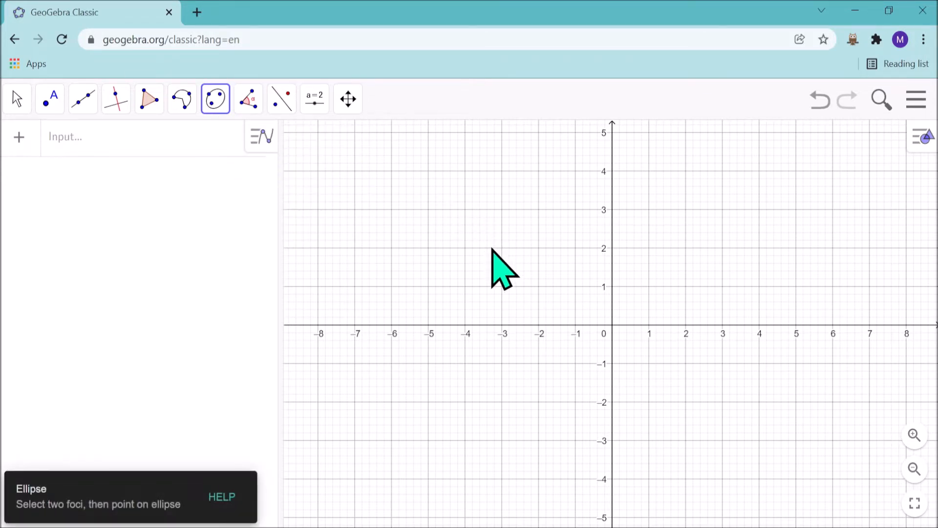
click(502, 324)
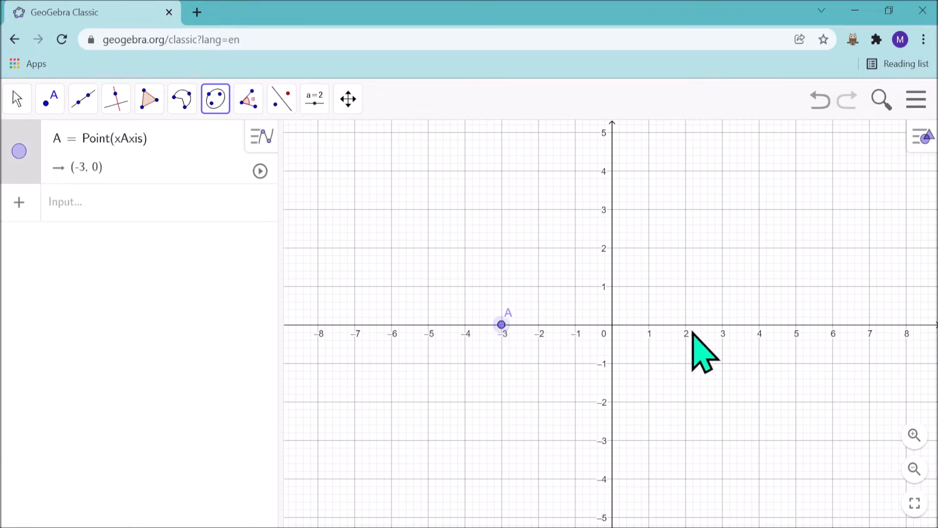
click(722, 324)
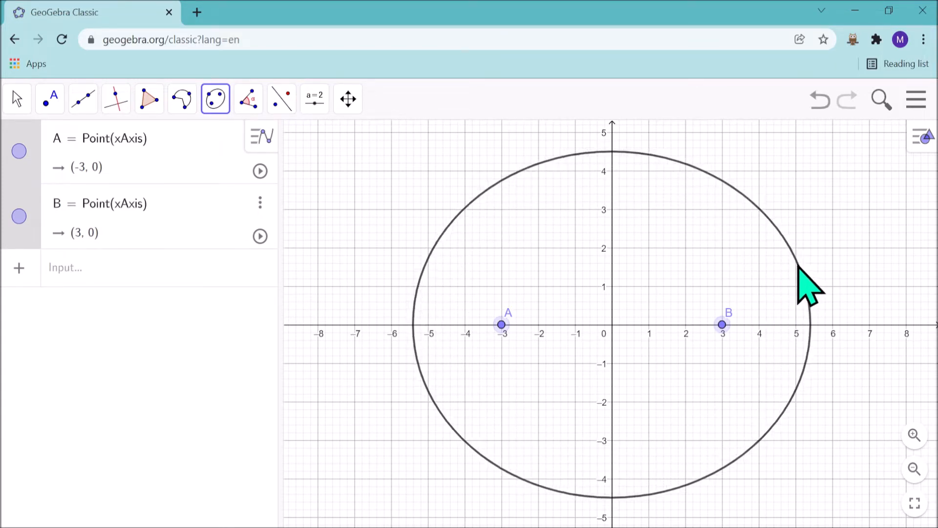
click(793, 265)
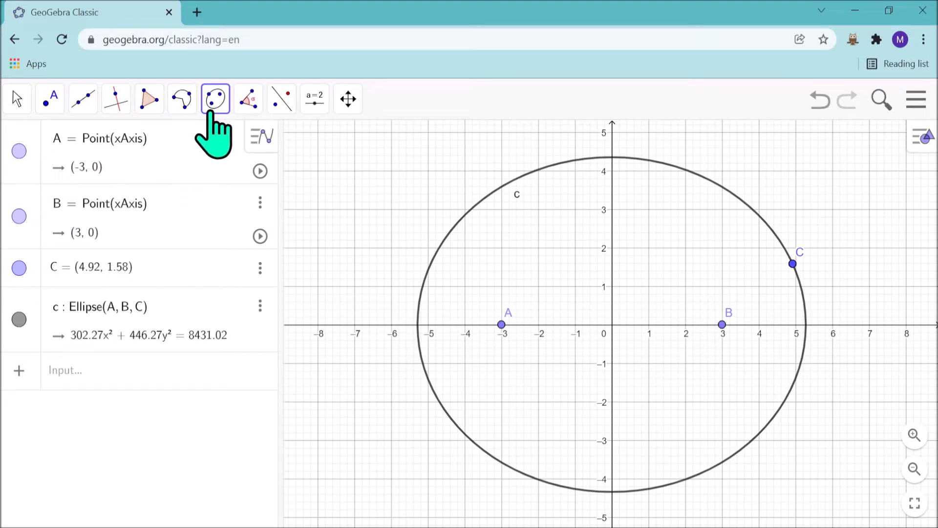
- Delete the ellipse together with its two foci and the point on it
click(19, 105)
click(23, 145)
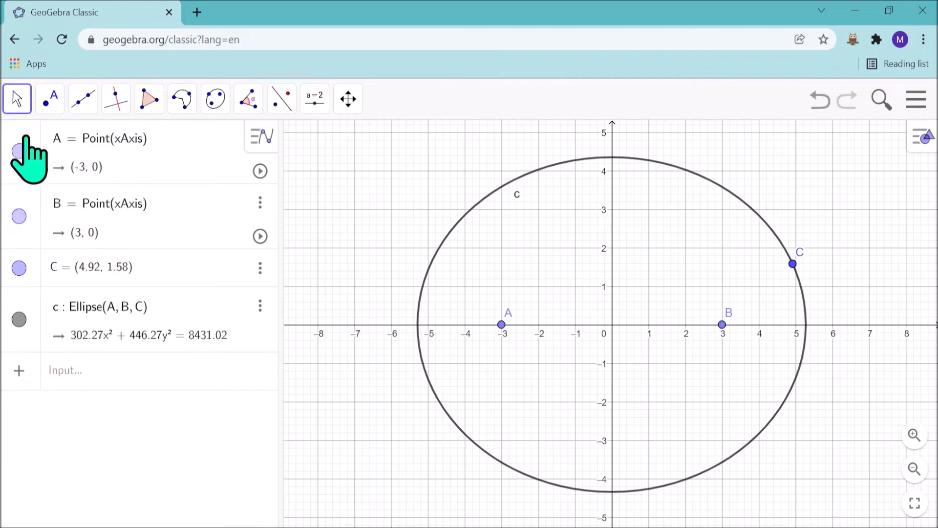
shift+click(30, 316)
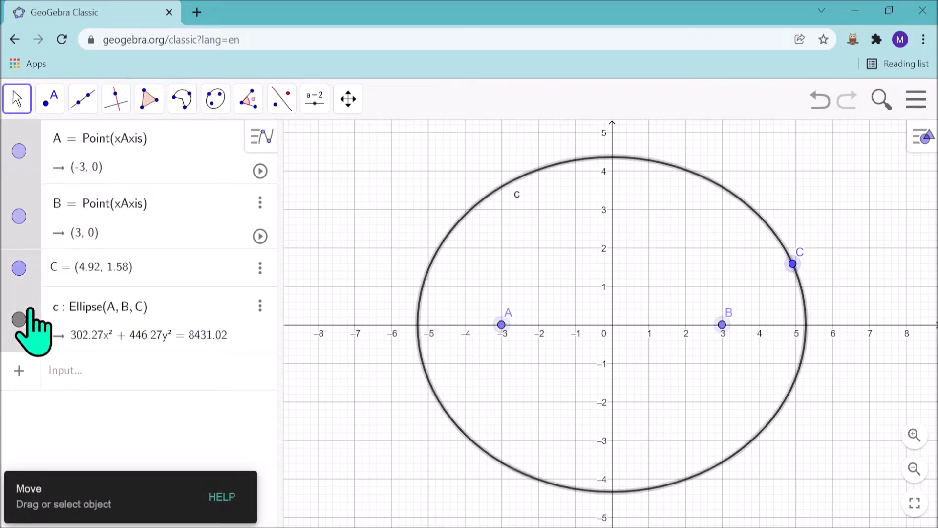
right_click(30, 315)
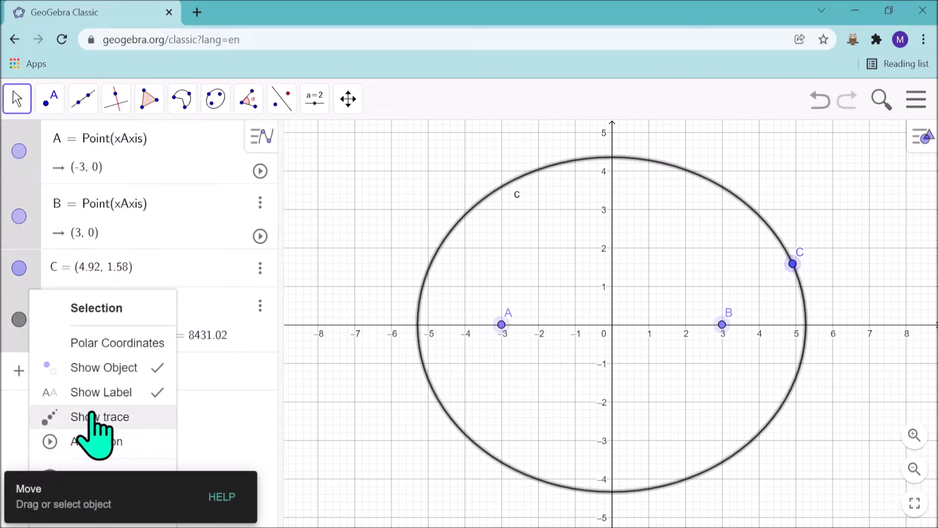
click(84, 474)
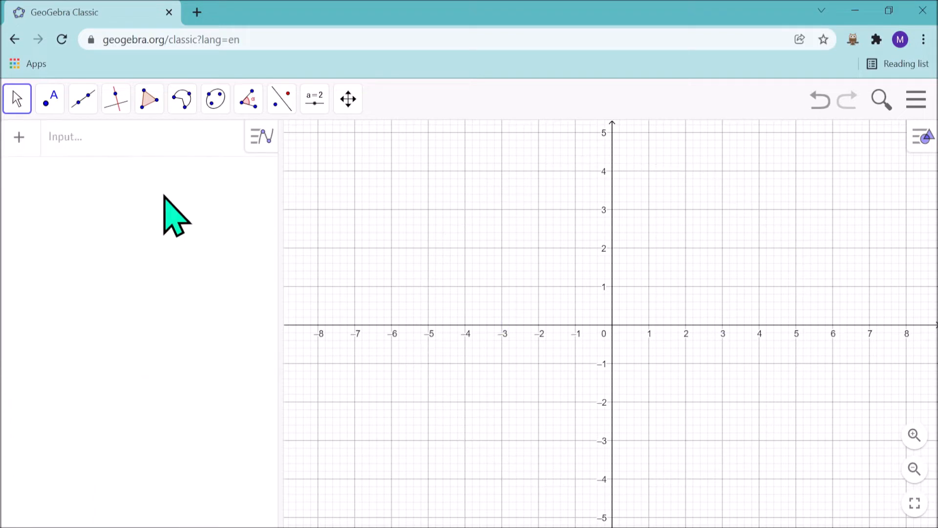
- Draw a hyperbola with foci at (-3, 0) and (3, 0) passing through a point at about (1.8, 0.92)
click(215, 100)
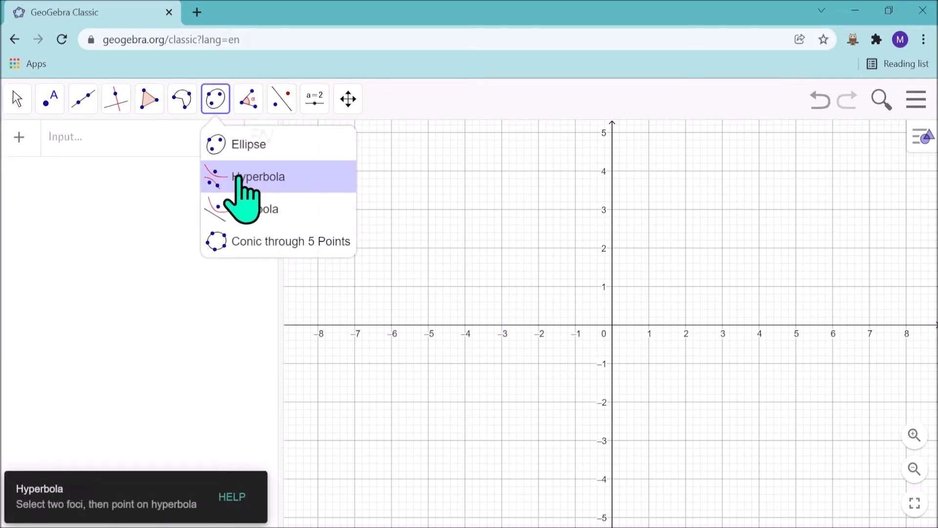
click(238, 177)
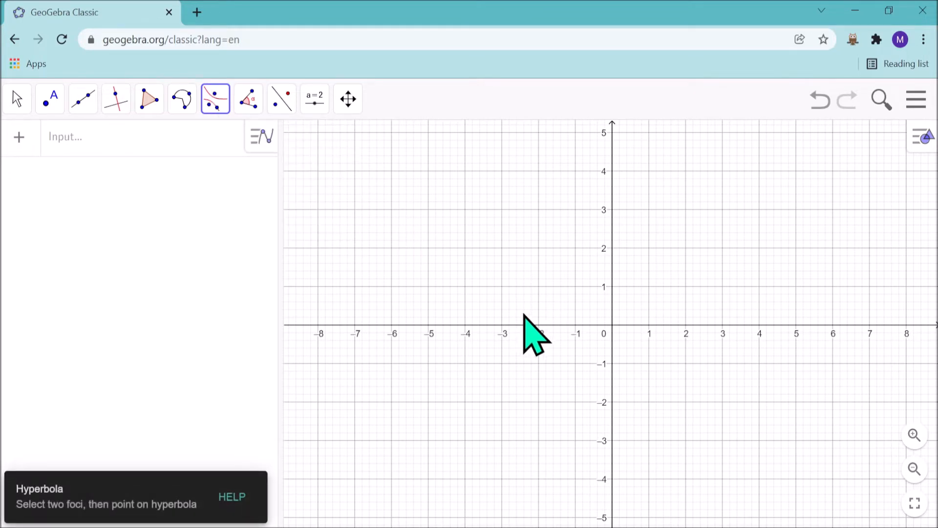
click(501, 325)
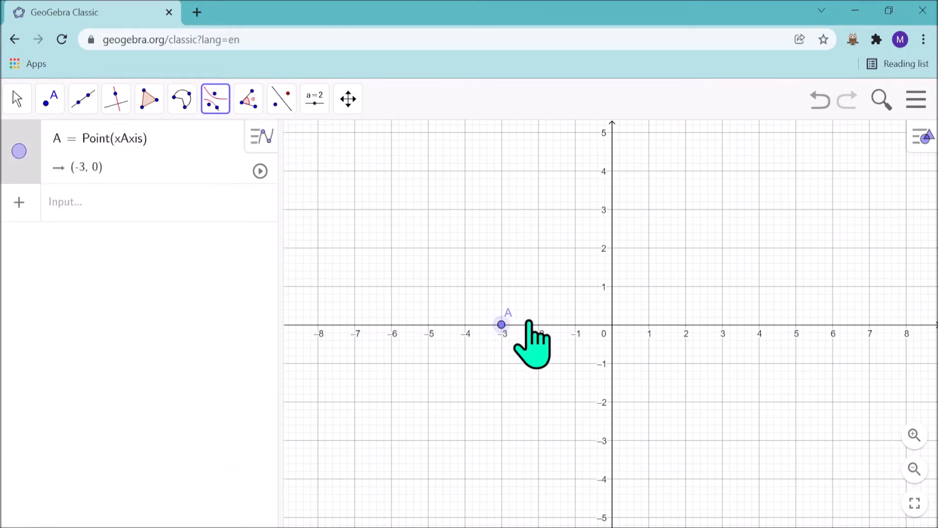
click(724, 325)
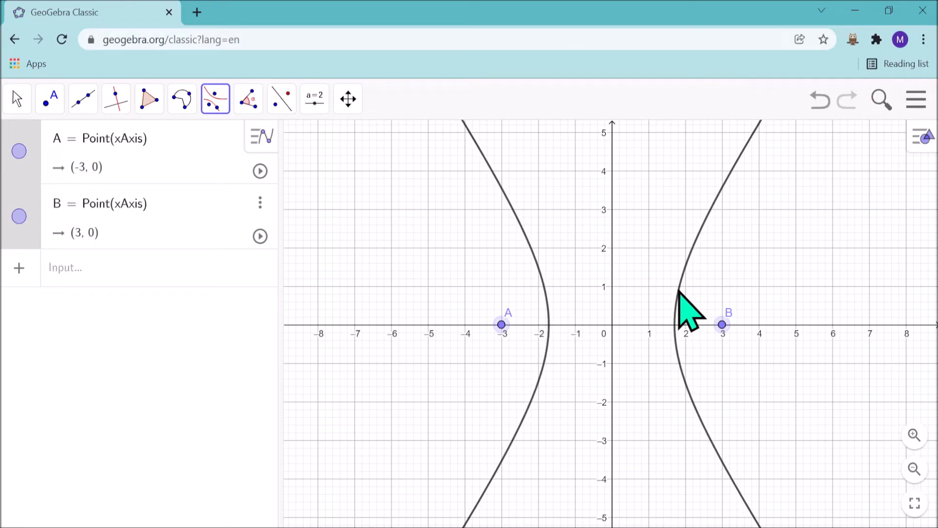
click(678, 290)
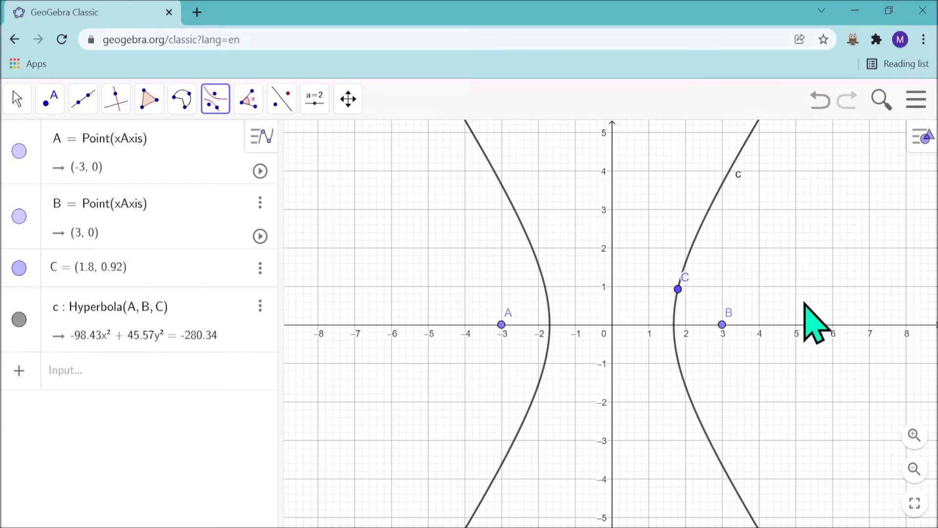
- Delete the hyperbola together with points A, B and C
click(32, 138)
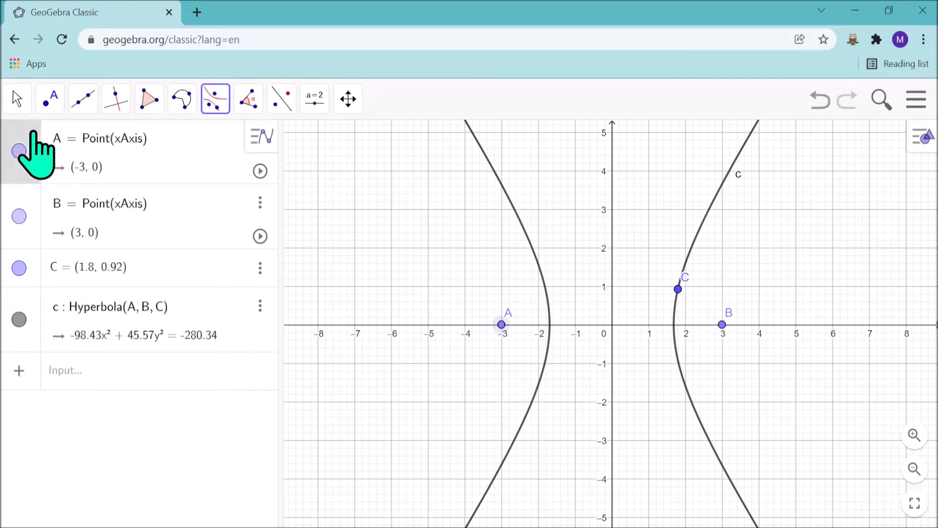
shift+click(19, 300)
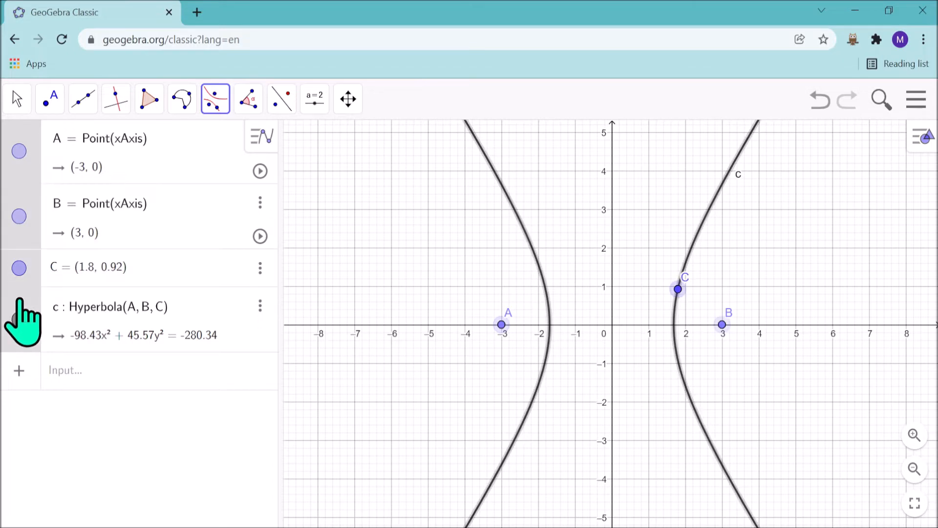
right_click(20, 300)
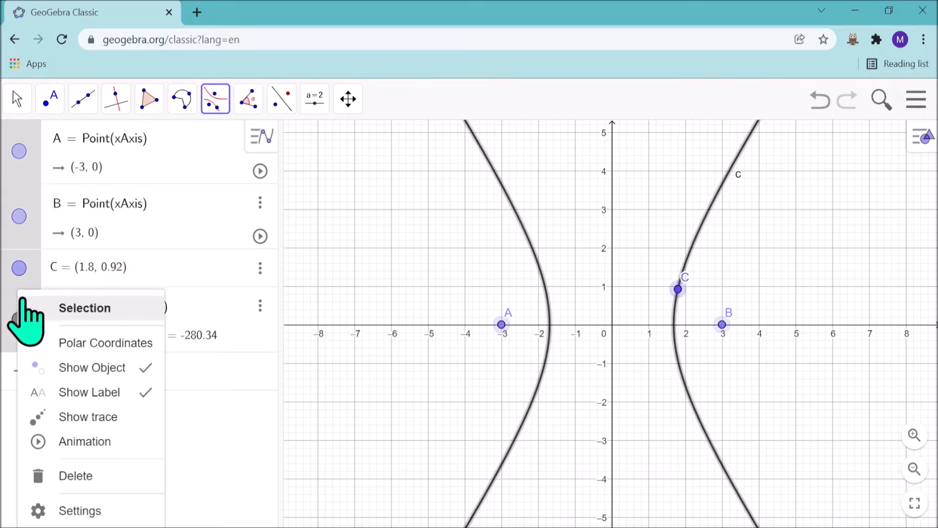
click(63, 476)
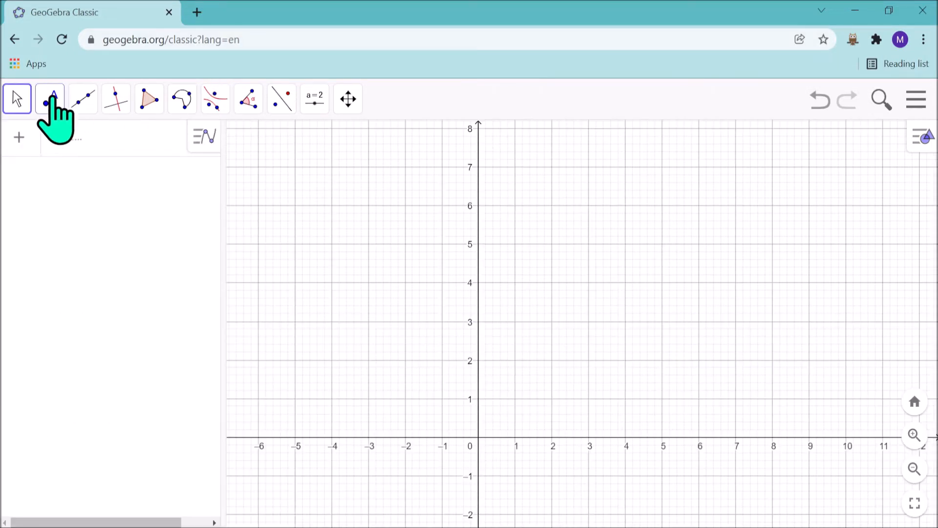
- Draw a vertical line through the points (-3, 7) and (-3, 2) as the directrix of a parabola
click(217, 100)
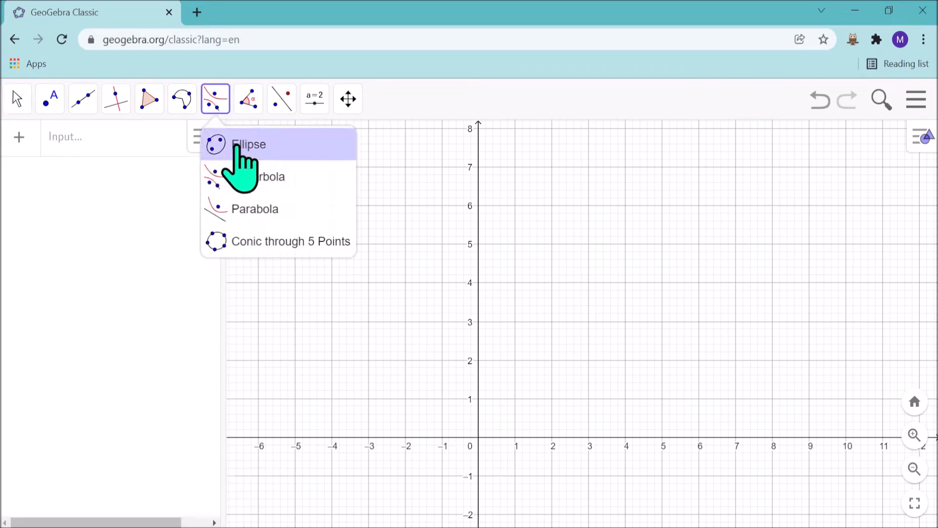
click(258, 213)
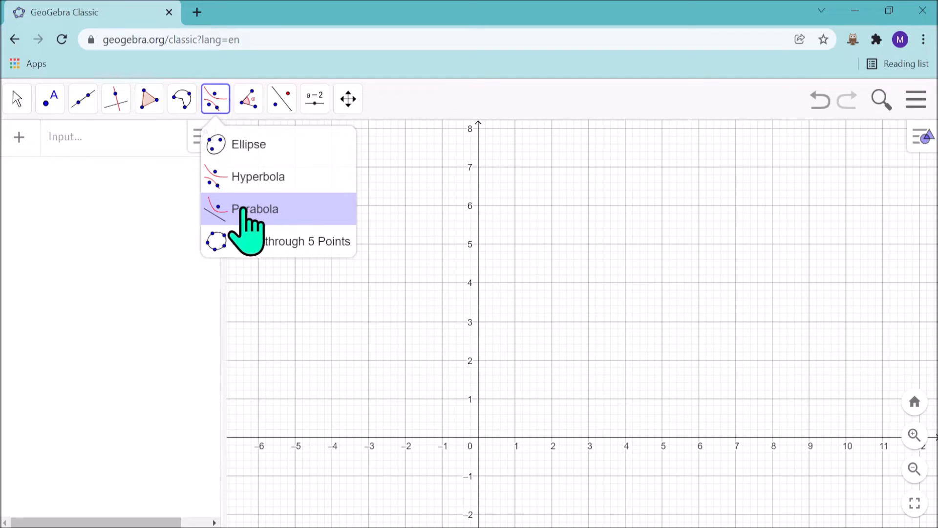
click(82, 116)
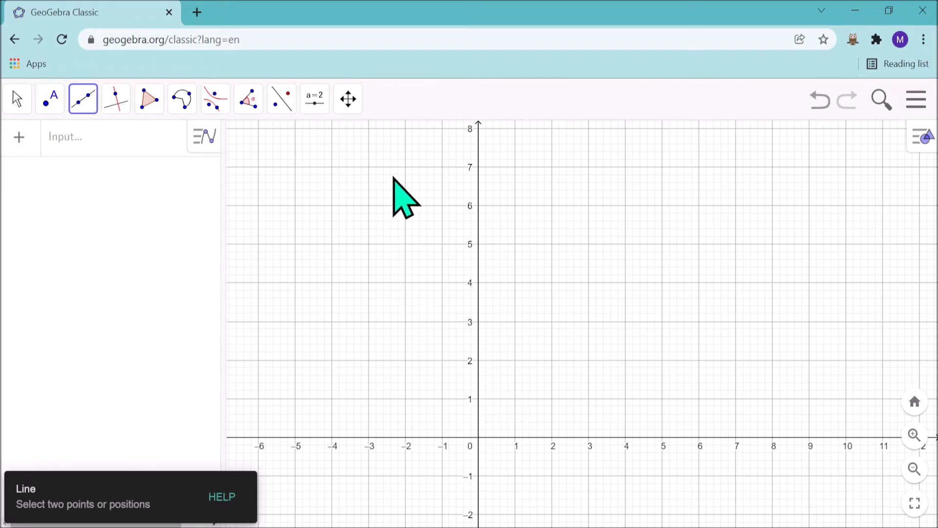
click(368, 167)
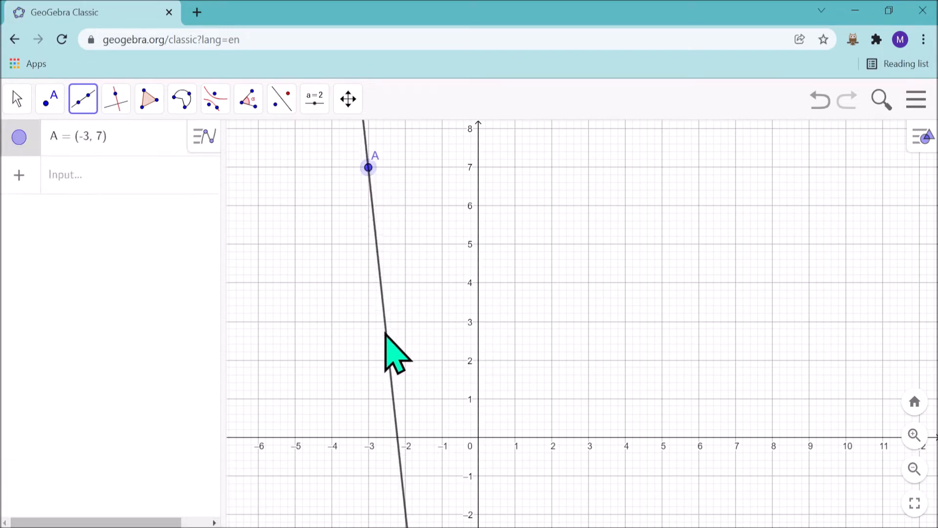
click(368, 360)
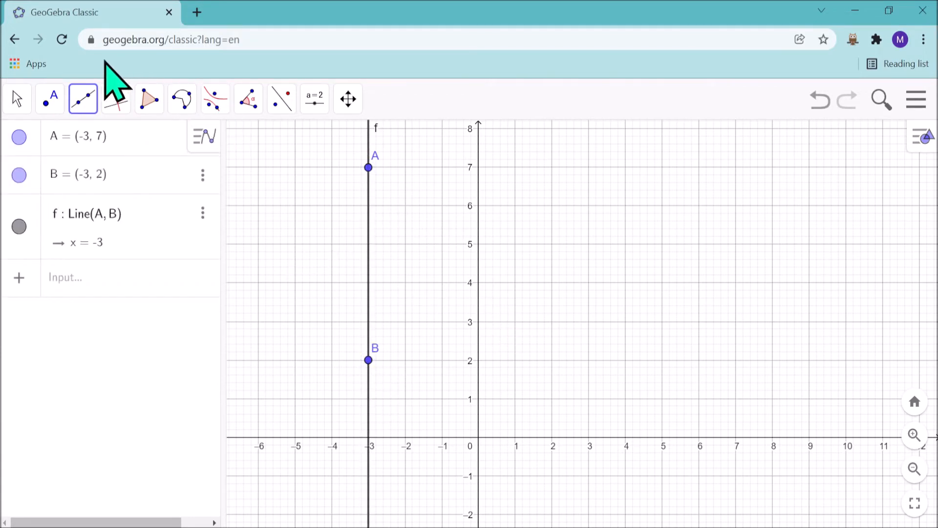
- Place a free point at about (3.56, 5.06) as the parabola's focus
click(49, 100)
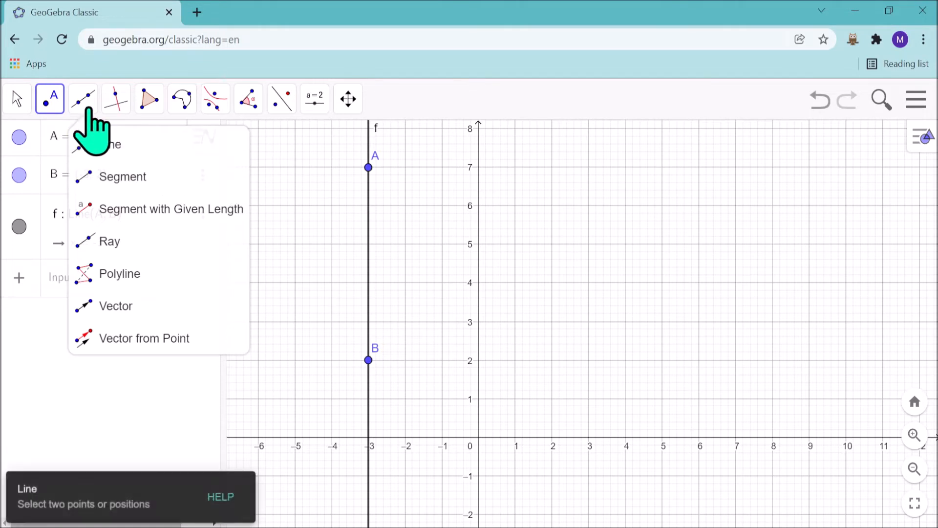
click(65, 138)
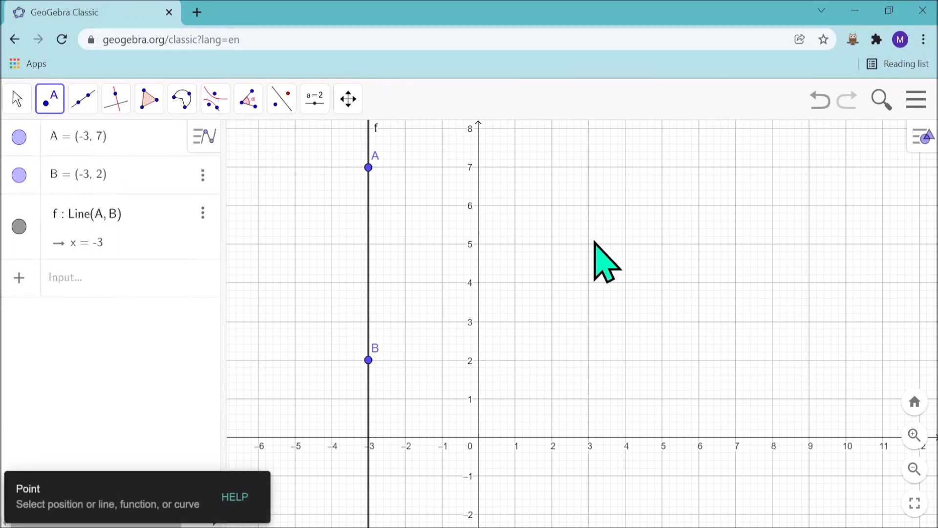
click(610, 242)
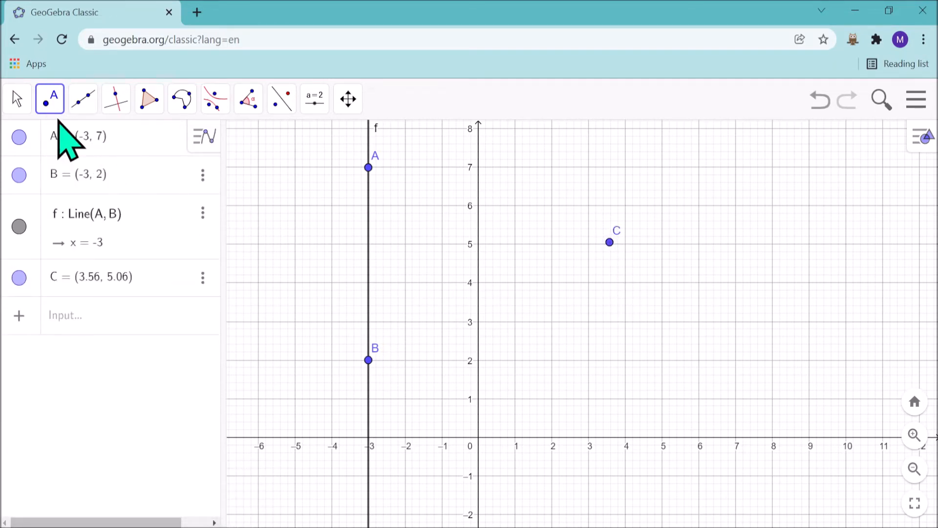
- Construct a parabola with point C as the focus and the vertical line f as the directrix
click(15, 98)
click(30, 140)
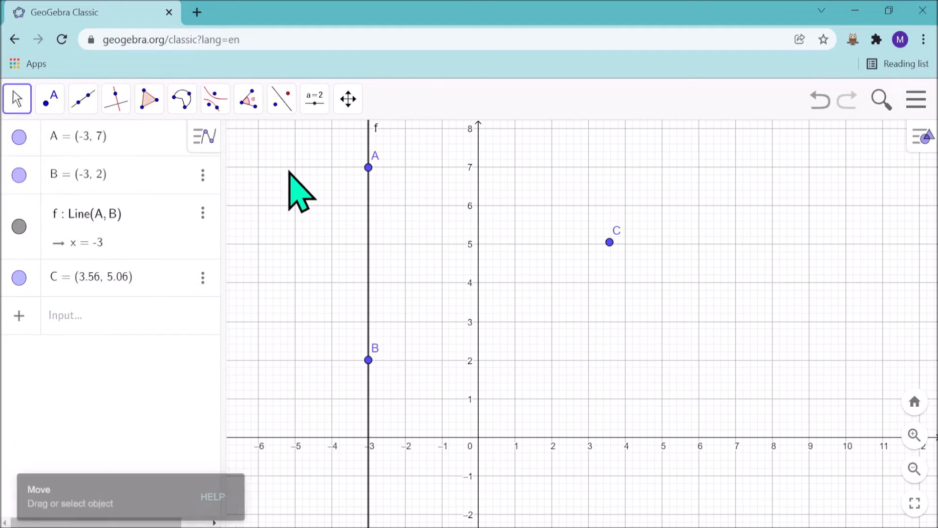
drag(308, 169, 318, 222)
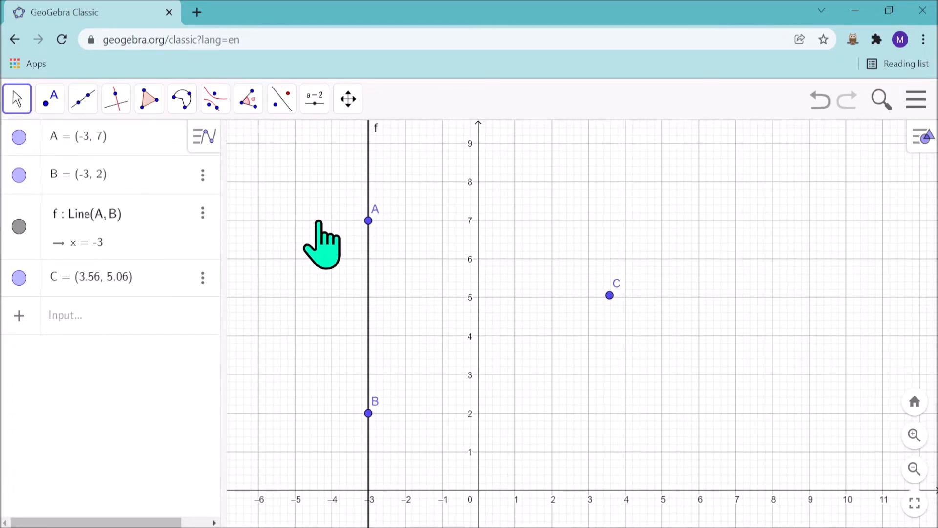
click(215, 102)
click(257, 205)
click(257, 208)
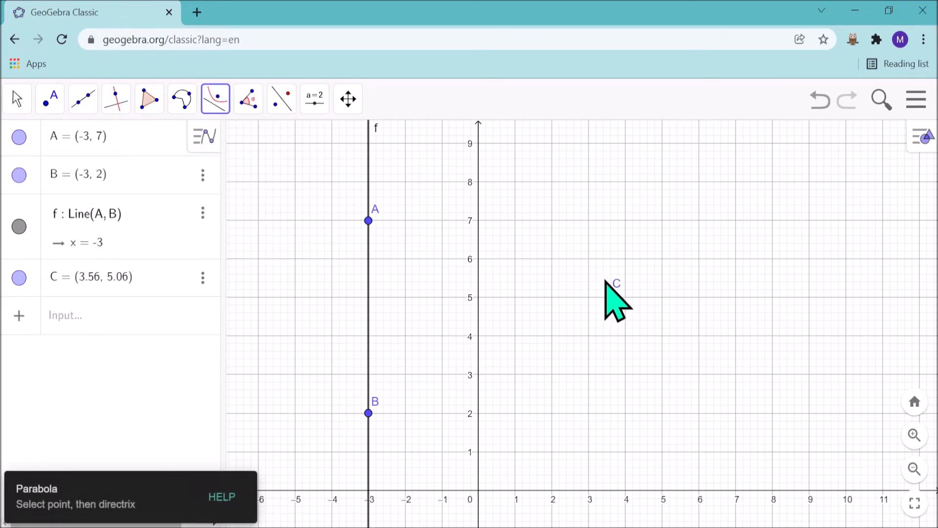
click(610, 294)
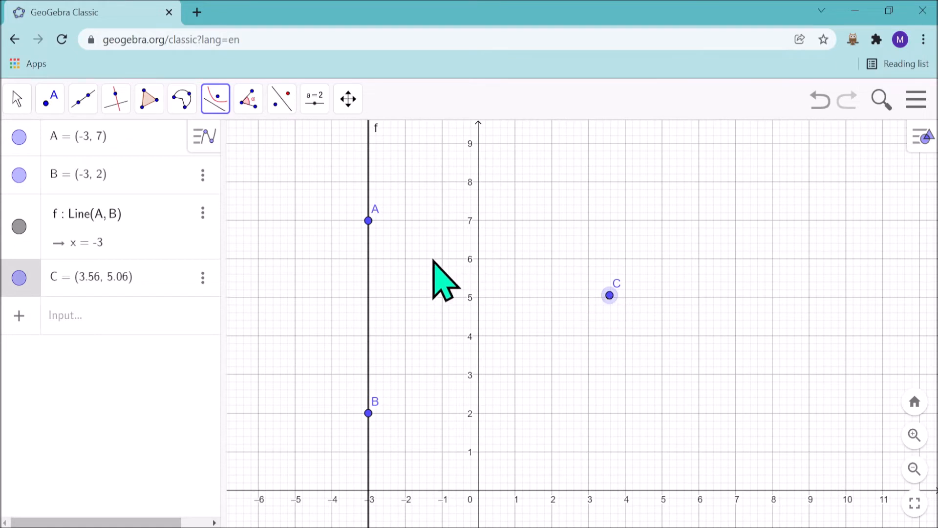
click(368, 271)
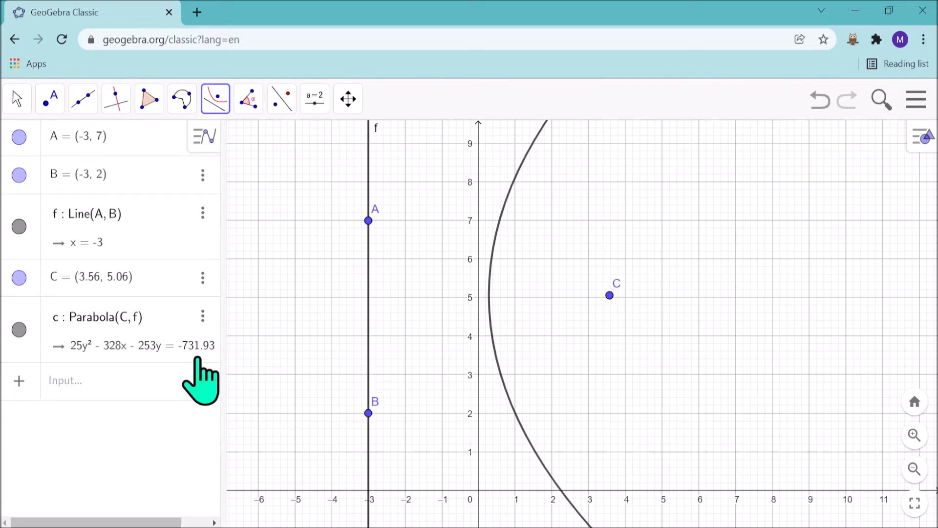
- Delete the parabola together with its directrix line and points A, B and C
click(18, 99)
click(38, 141)
click(36, 144)
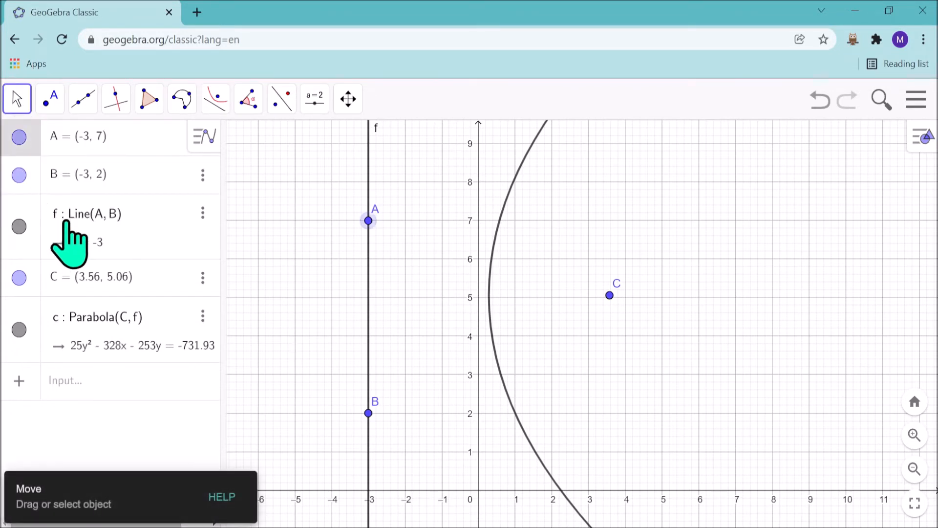
shift+click(38, 334)
right_click(39, 338)
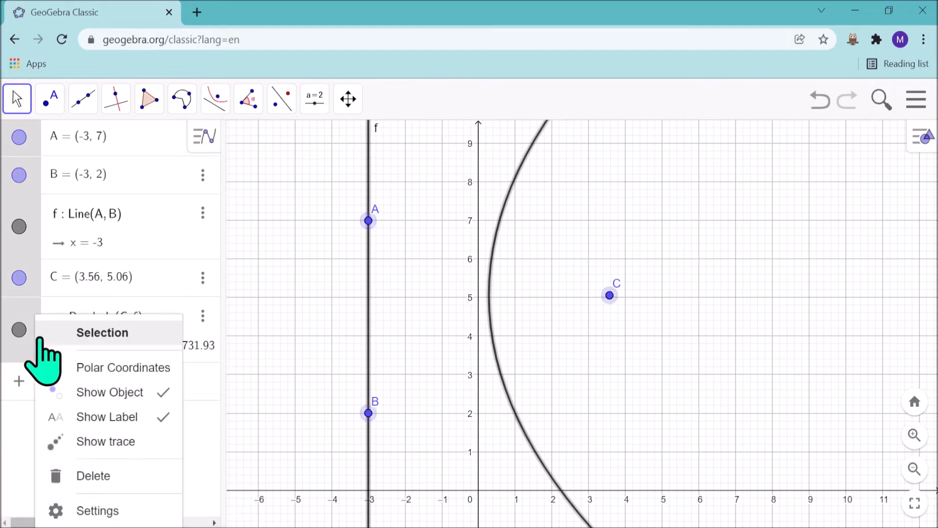
click(115, 477)
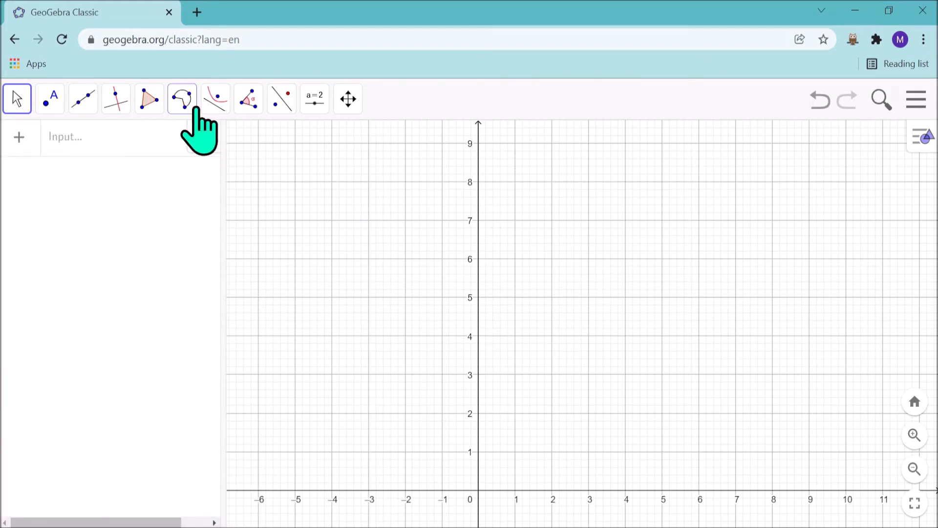
- Construct a conic through five new points at (-2, 5), (-1, 7), (2, 7), (2, 4) and about (-1.24, 3)
click(214, 100)
click(282, 234)
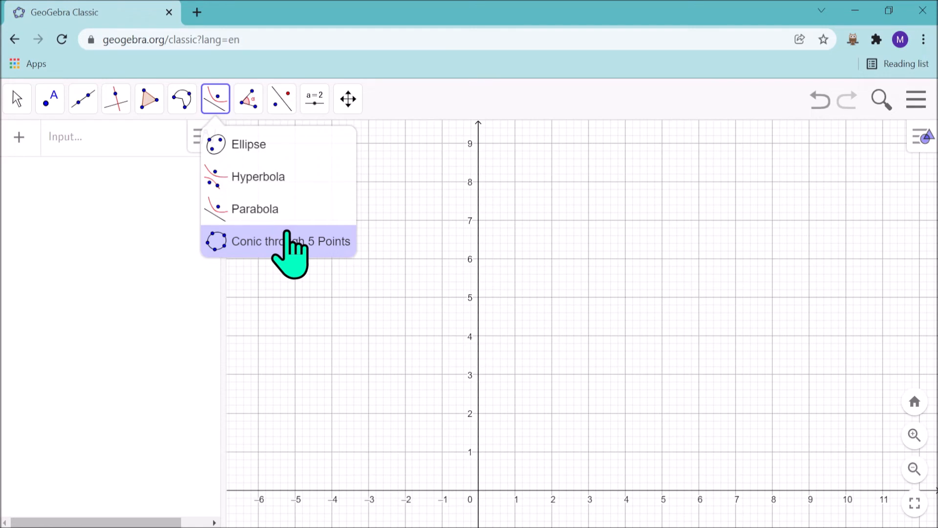
click(287, 219)
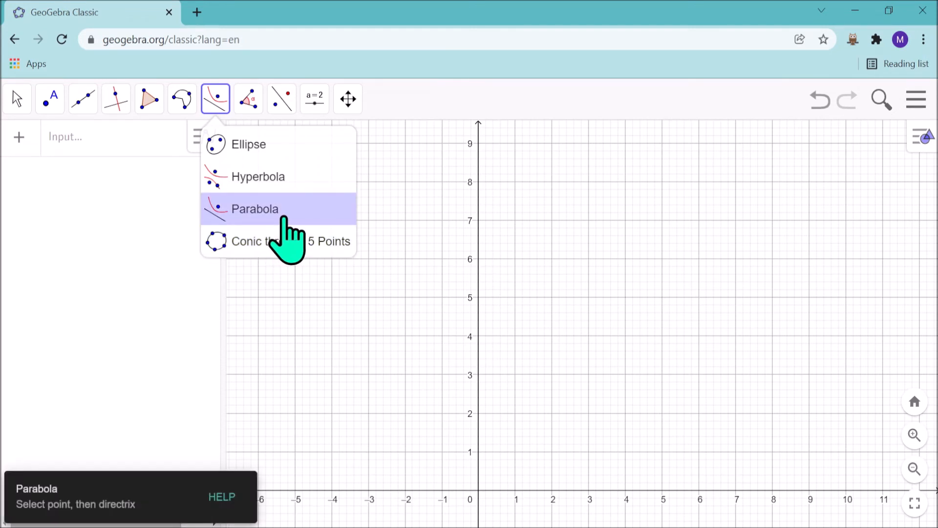
click(307, 239)
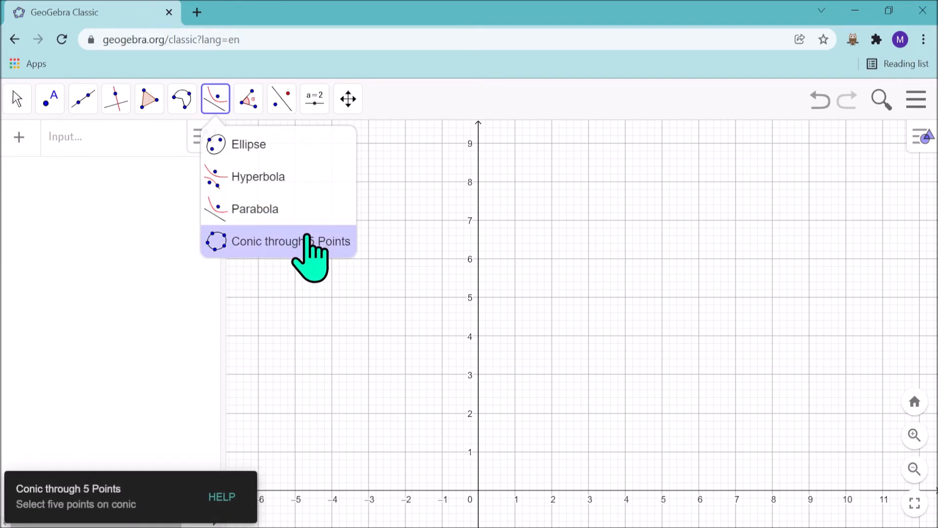
click(307, 239)
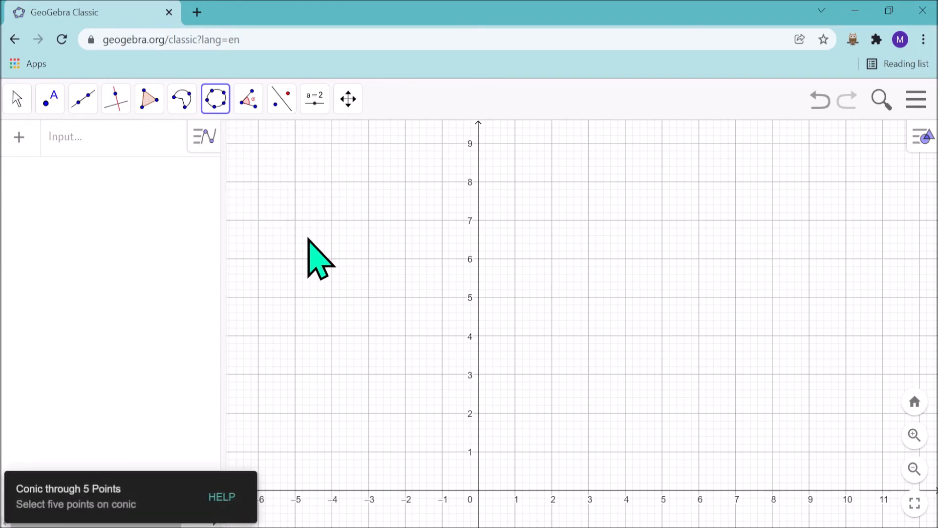
click(405, 297)
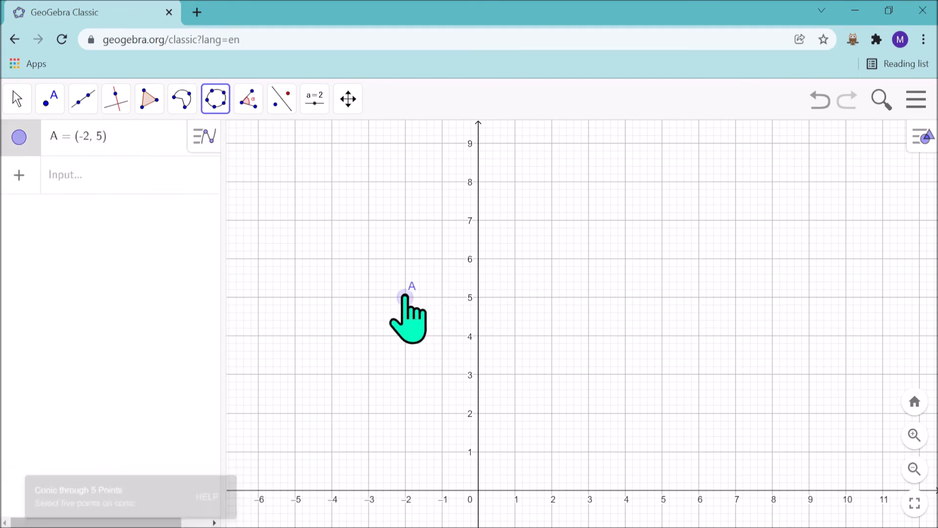
click(442, 221)
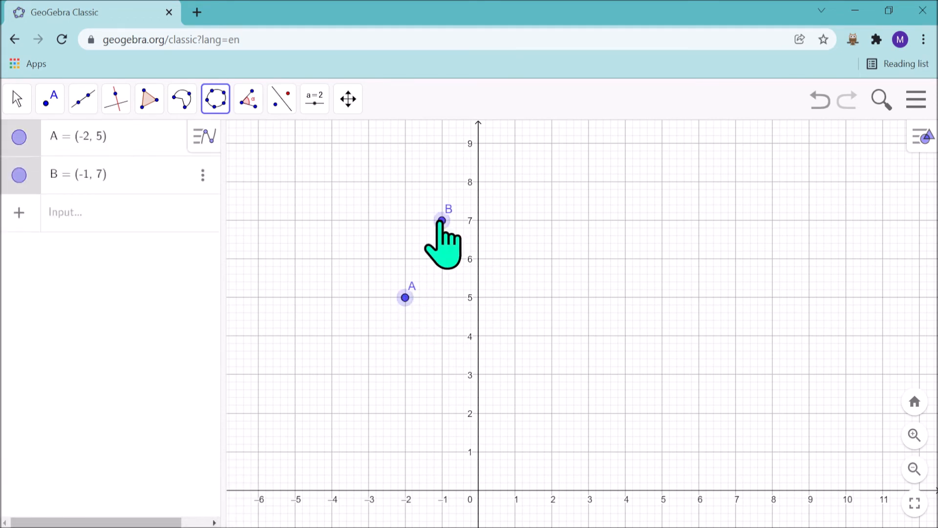
click(552, 220)
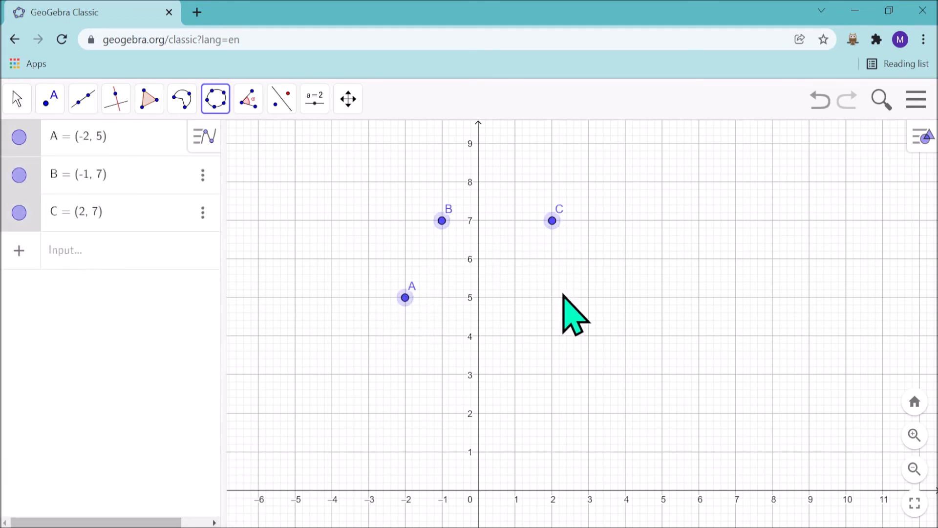
click(553, 336)
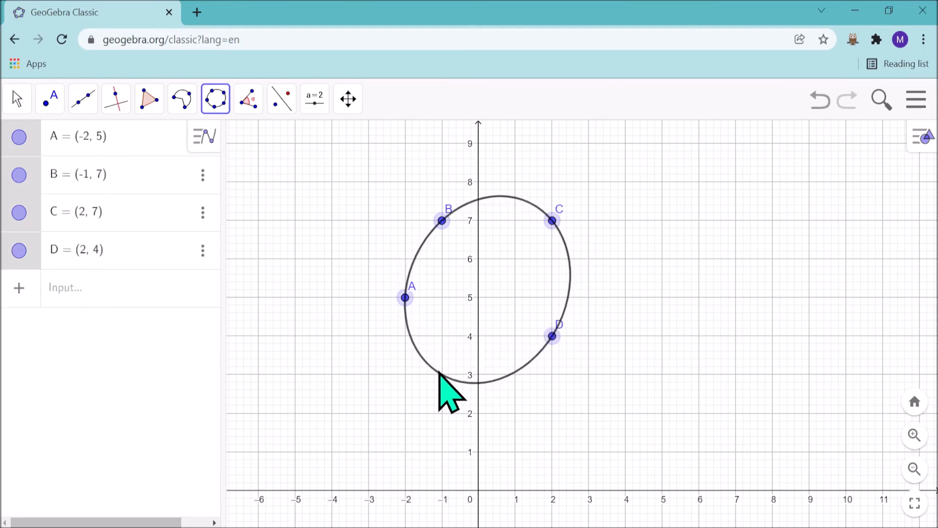
click(433, 374)
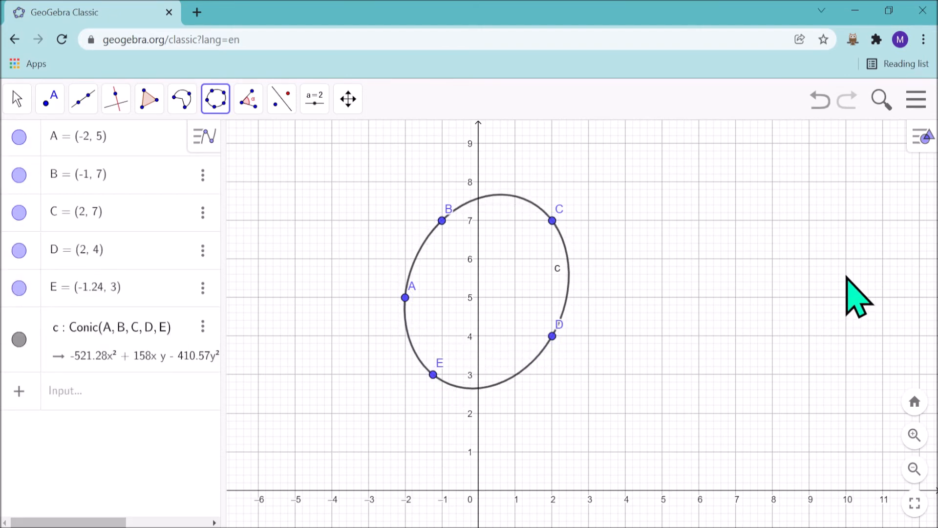
- Construct a second five-point conic through (5, 7) and about (8.38, 6.12), (8.02, 0.84), (2.9, 1.62) and (5.8, 4.56), ending with the Move tool active
click(662, 220)
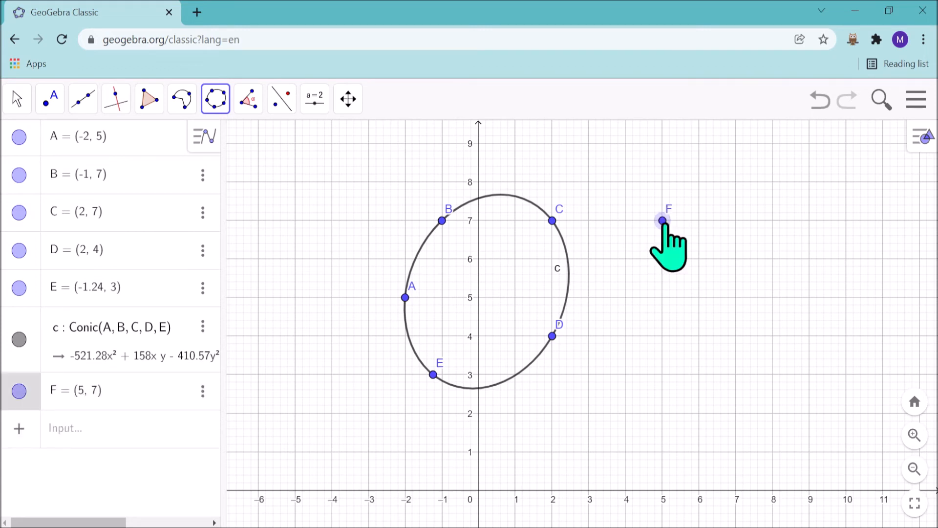
click(787, 254)
click(773, 457)
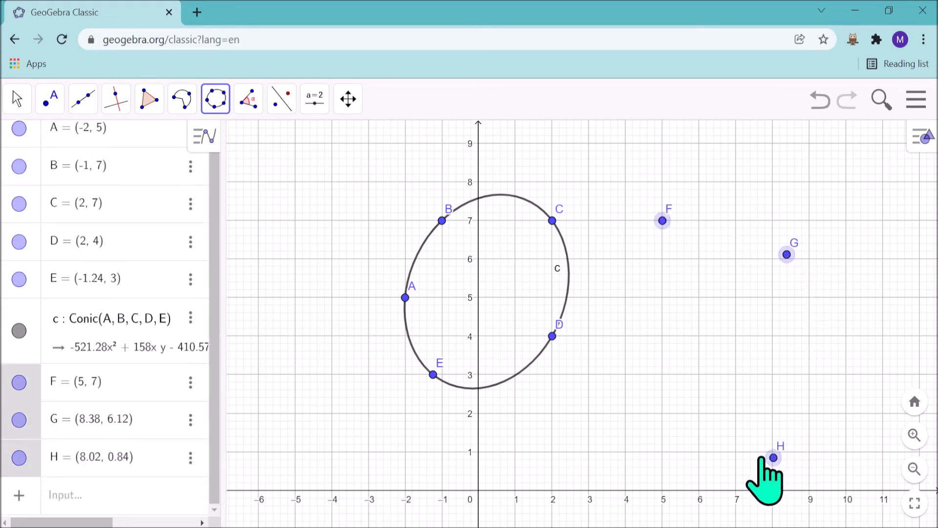
click(585, 428)
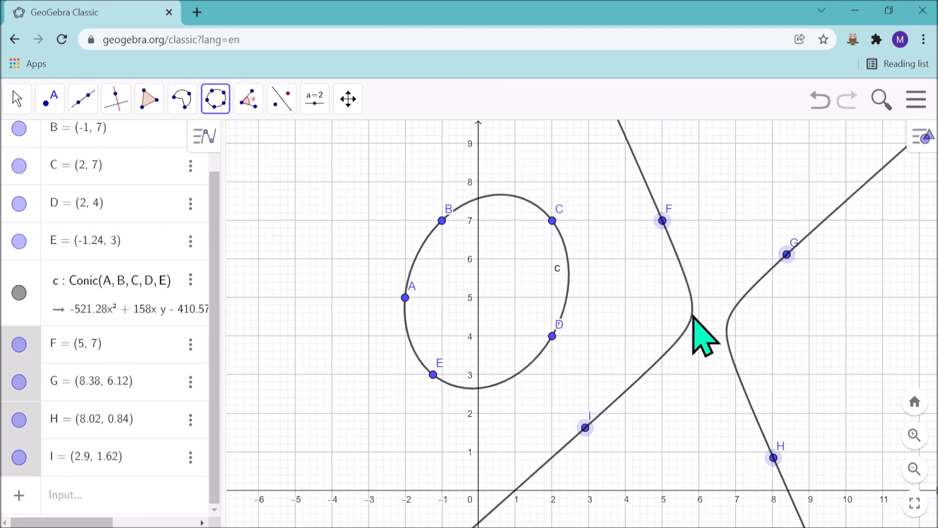
click(692, 315)
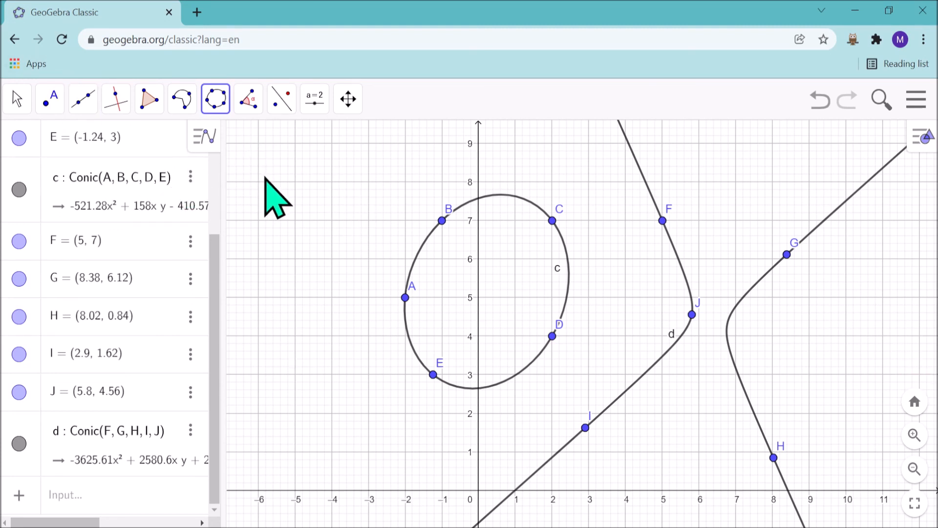
click(16, 102)
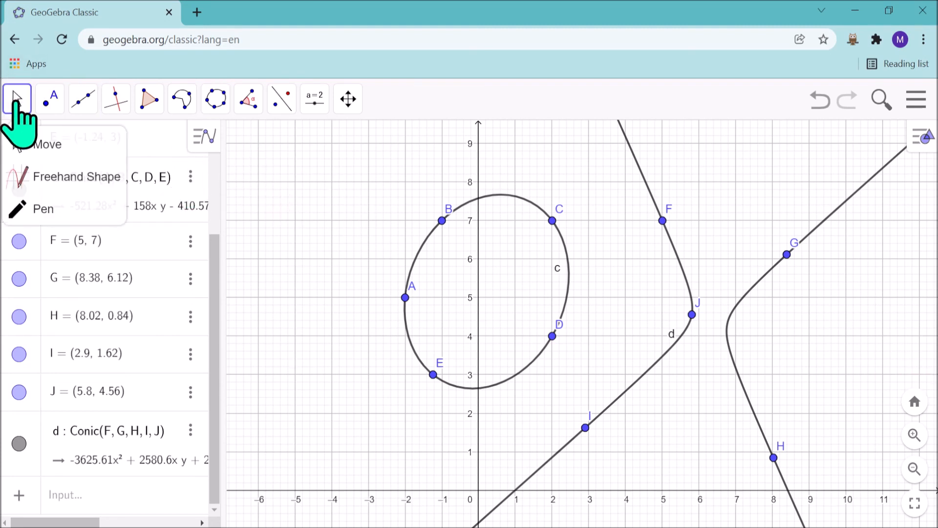
click(38, 142)
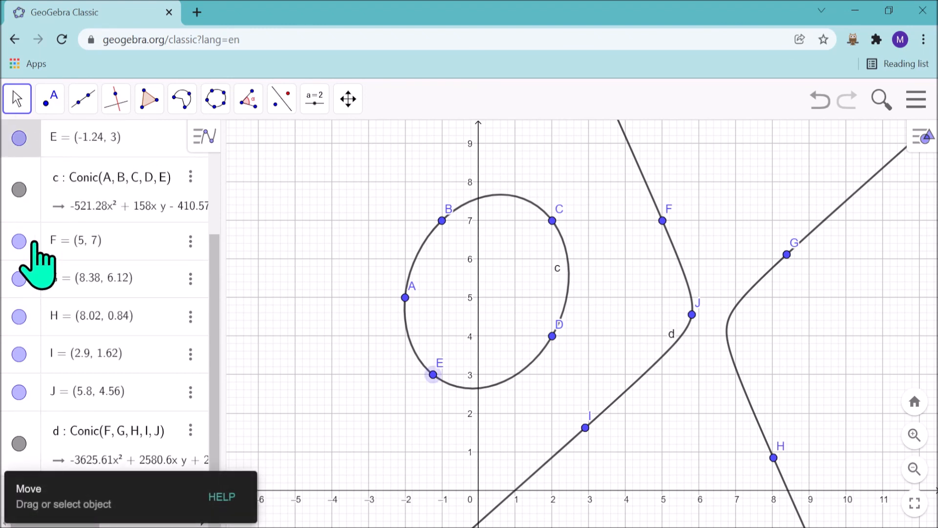